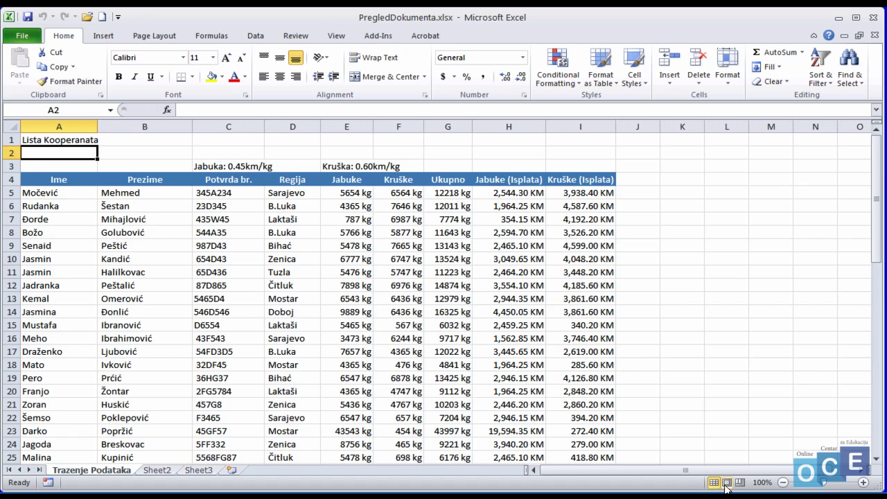
- Try Page Layout view, then switch the cooperative list to Page Break Preview
{"action": "left_click", "coordinate": [726, 482]}
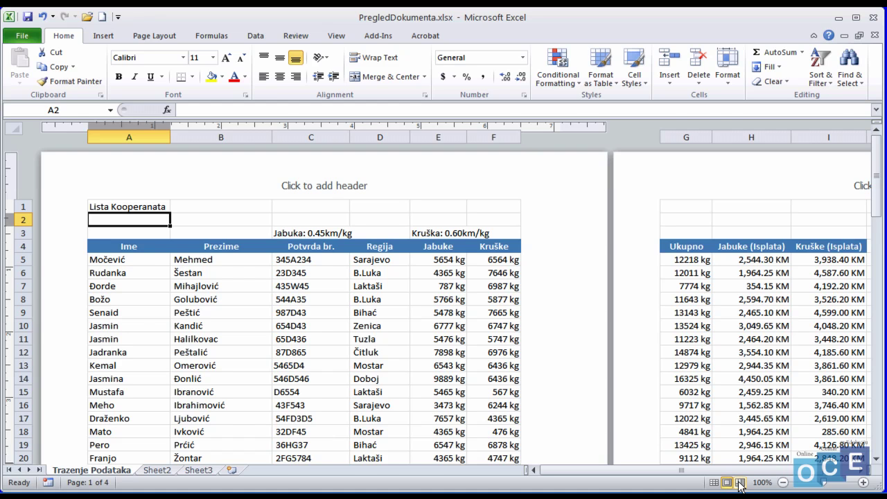
{"action": "left_click", "coordinate": [739, 483]}
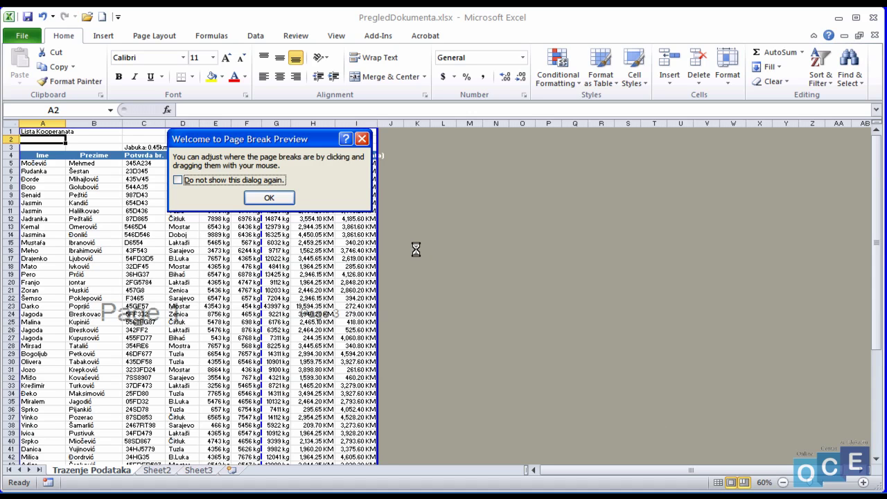
- Close the Welcome to Page Break Preview message and return to Normal view
{"action": "left_click", "coordinate": [361, 139]}
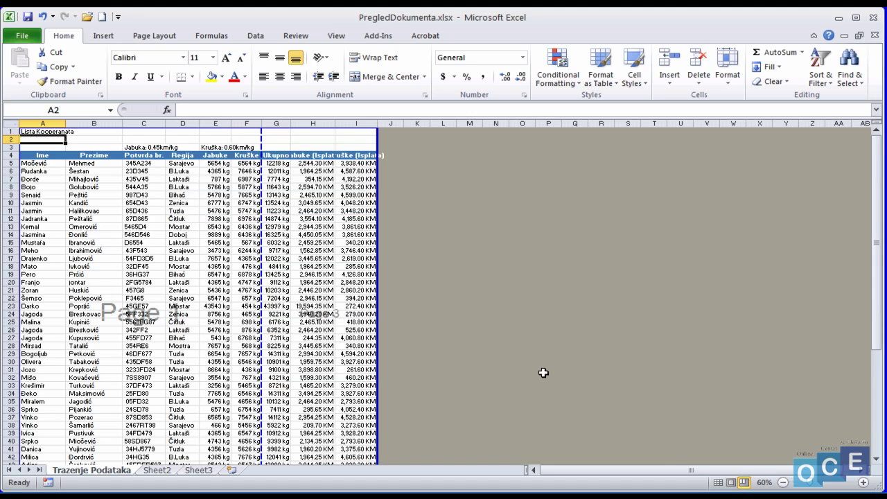
{"action": "left_click", "coordinate": [717, 483]}
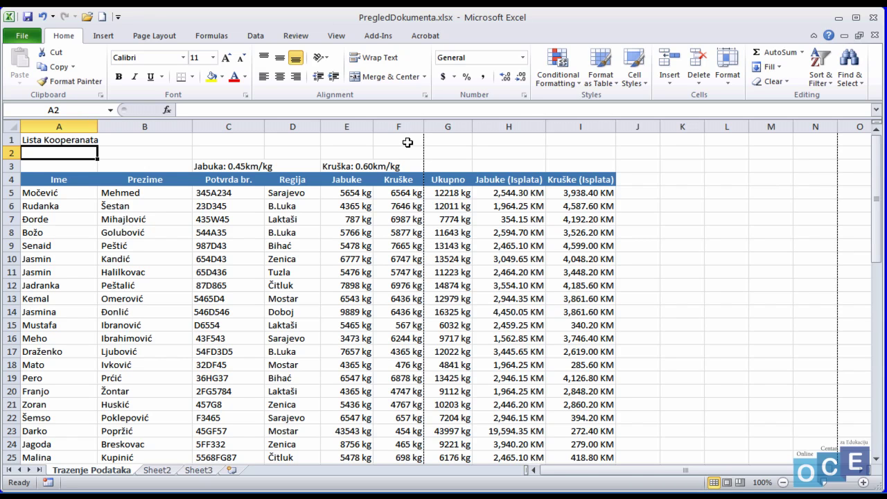
{"action": "left_click", "coordinate": [70, 124]}
{"action": "left_click_drag", "start_coordinate": [70, 124], "coordinate": [389, 123]}
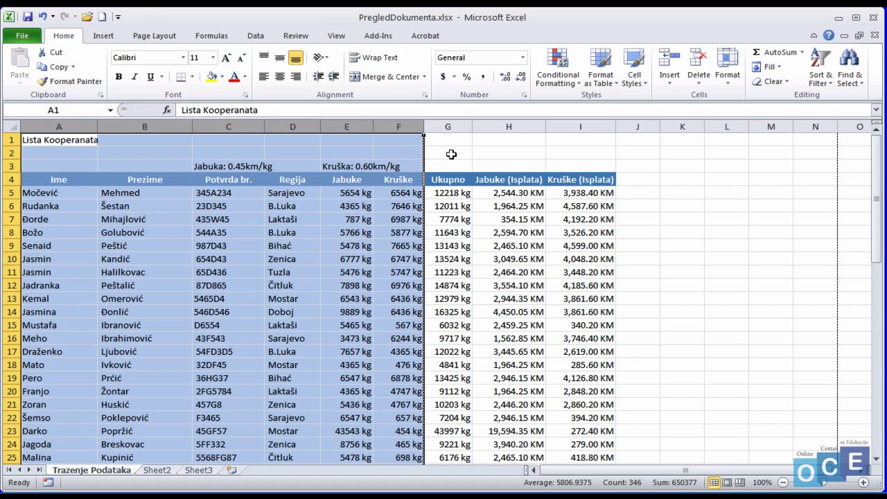
{"action": "left_click", "coordinate": [523, 153]}
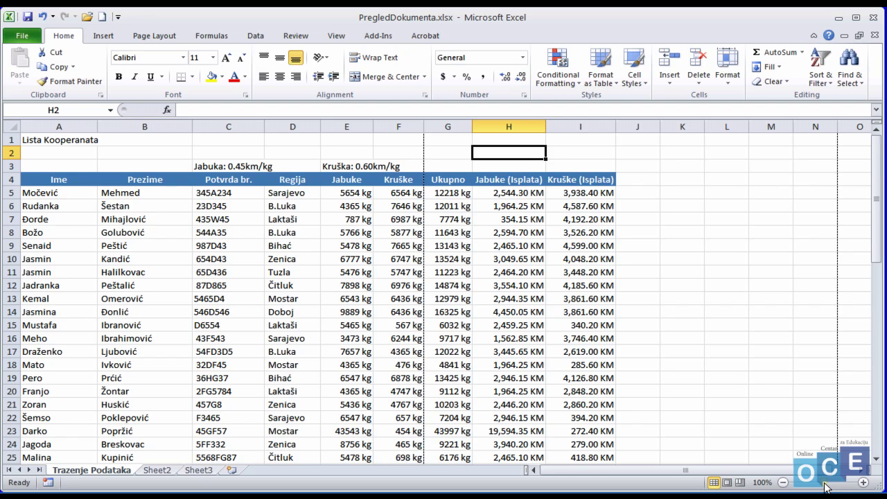
- Drag the zoom slider back and forth, settling at 41% magnification
{"action": "left_click_drag", "start_coordinate": [825, 481], "coordinate": [810, 487]}
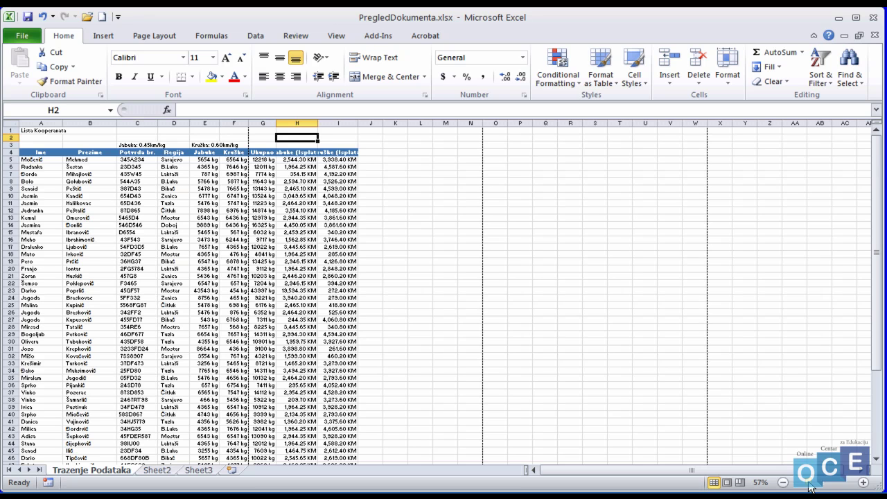
{"action": "mouse_move", "coordinate": [811, 487]}
{"action": "left_mouse_down"}
{"action": "mouse_move", "coordinate": [833, 483]}
{"action": "mouse_move", "coordinate": [812, 487]}
{"action": "left_mouse_up"}
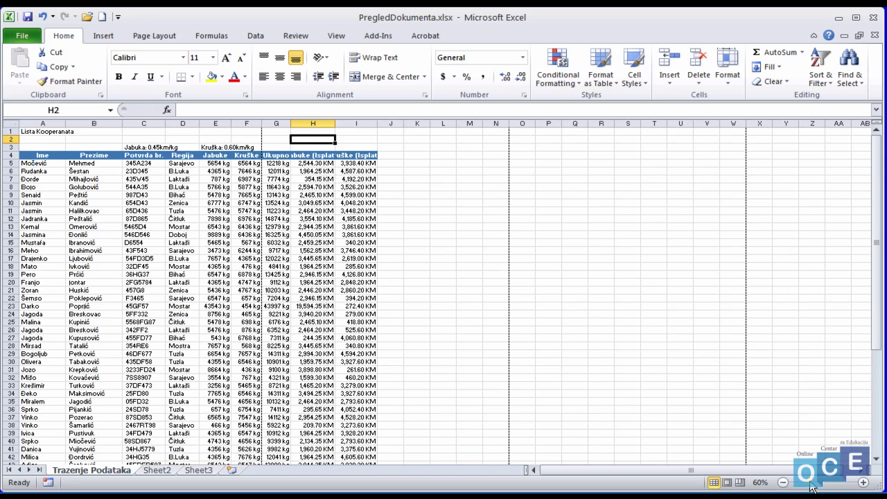
{"action": "mouse_move", "coordinate": [812, 487]}
{"action": "left_mouse_down"}
{"action": "mouse_move", "coordinate": [820, 482]}
{"action": "mouse_move", "coordinate": [802, 482]}
{"action": "left_mouse_up"}
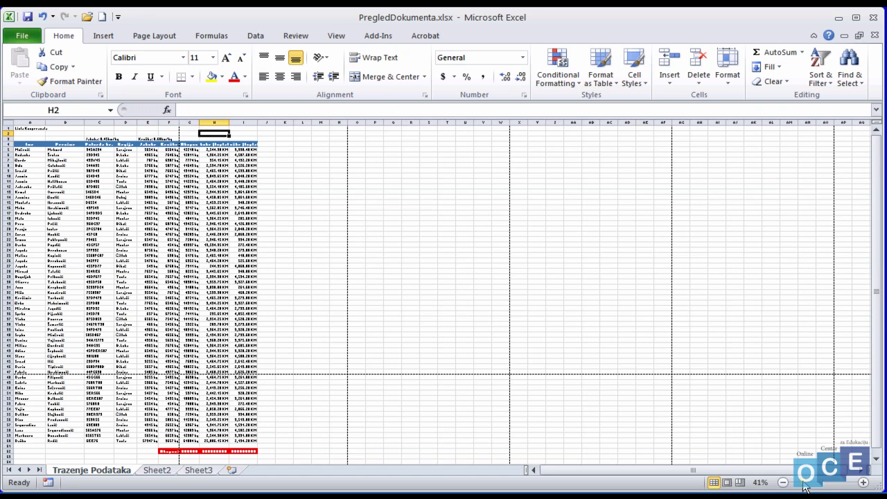
- Set the zoom to exactly 100% through the Zoom dialog
{"action": "left_click", "coordinate": [760, 483]}
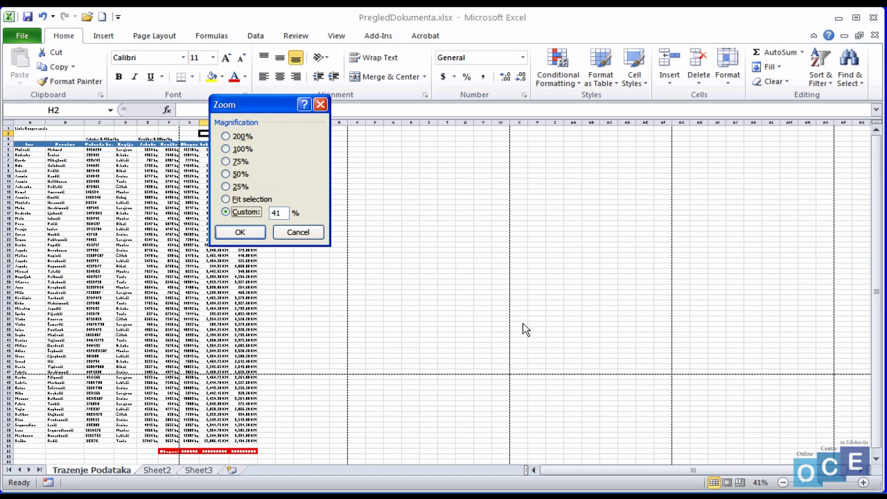
{"action": "left_click", "coordinate": [240, 150]}
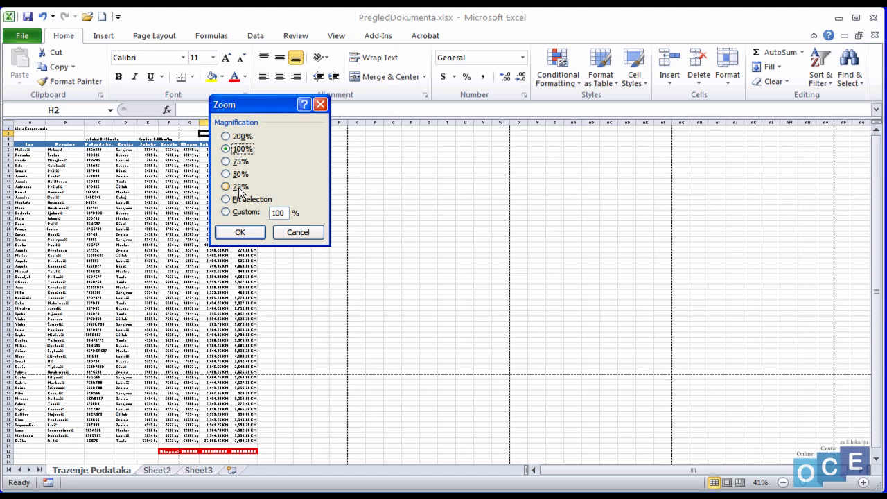
{"action": "left_click", "coordinate": [246, 234]}
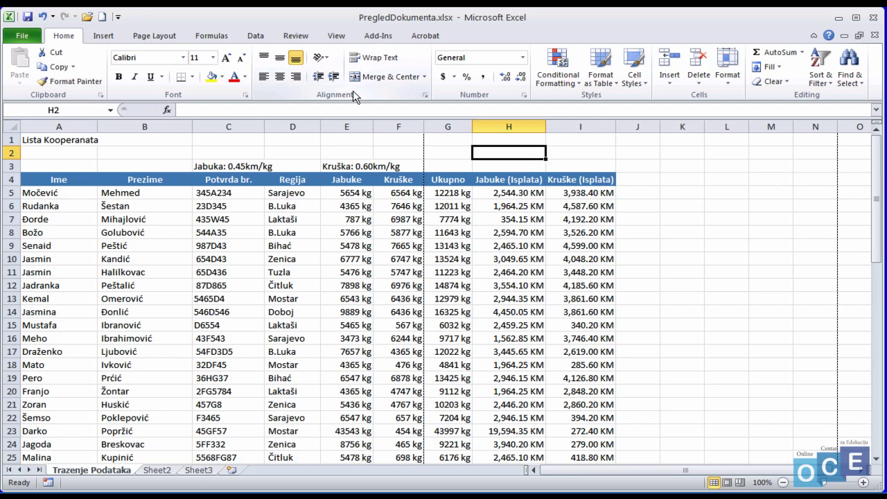
- Switch to the View ribbon for workbook view and display options
{"action": "left_click", "coordinate": [338, 34]}
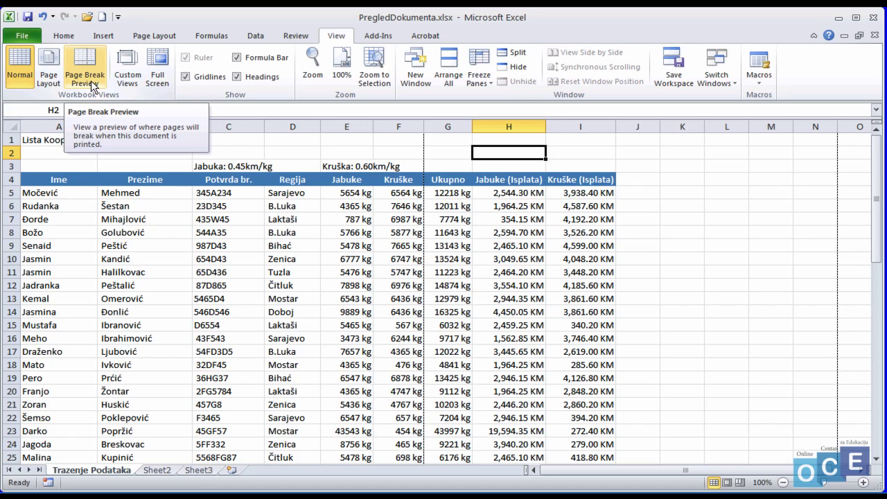
{"action": "left_click", "coordinate": [159, 65]}
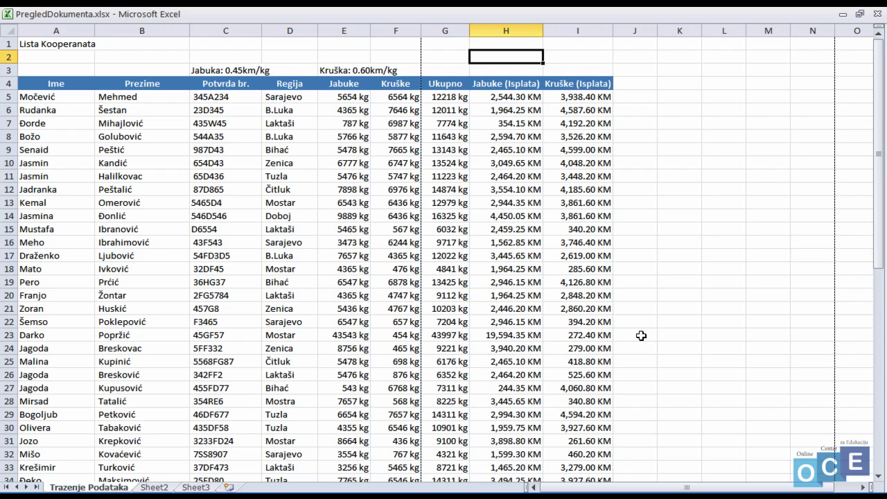
{"action": "key", "text": "Escape"}
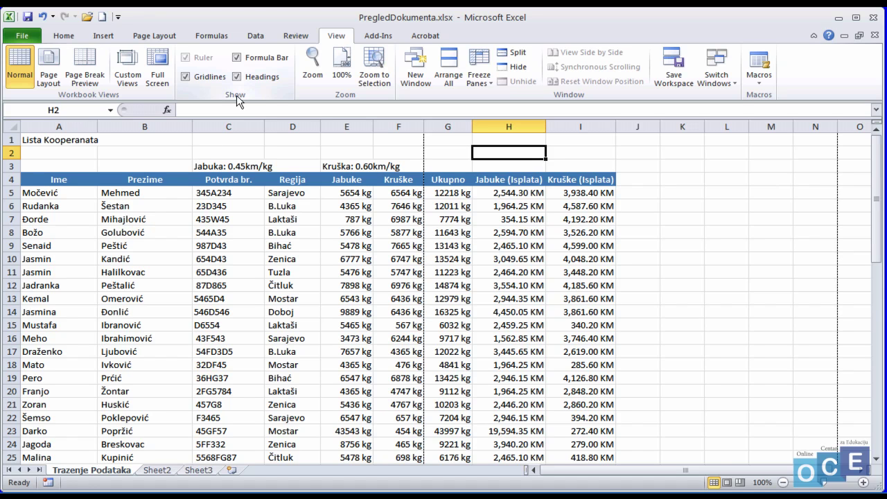
{"action": "left_click", "coordinate": [238, 58]}
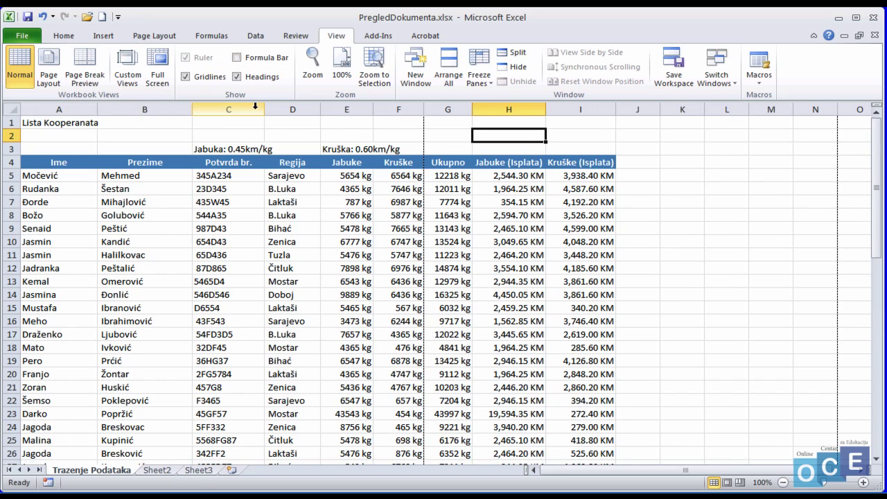
{"action": "left_click", "coordinate": [237, 77]}
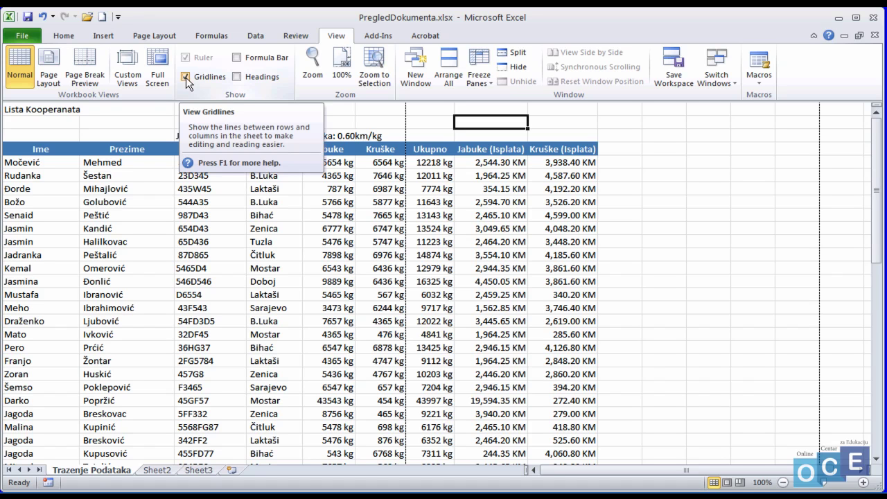
{"action": "left_click", "coordinate": [185, 77]}
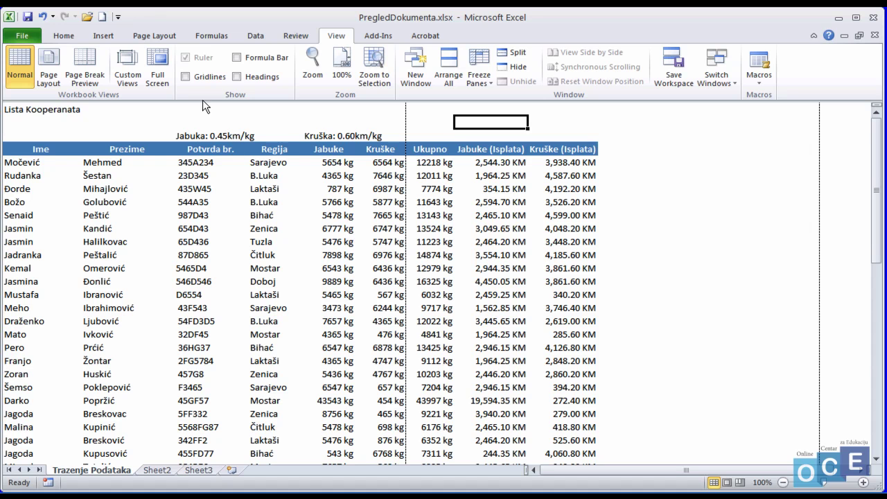
{"action": "left_click", "coordinate": [184, 76]}
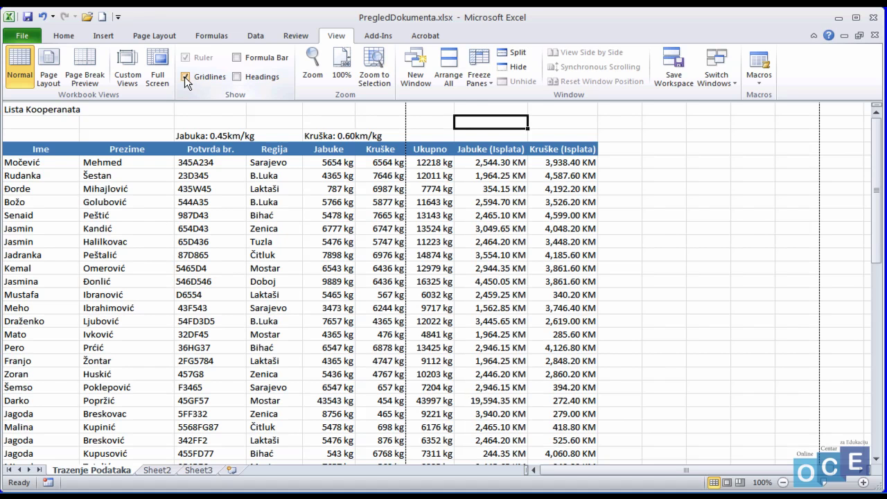
{"action": "left_click", "coordinate": [237, 76]}
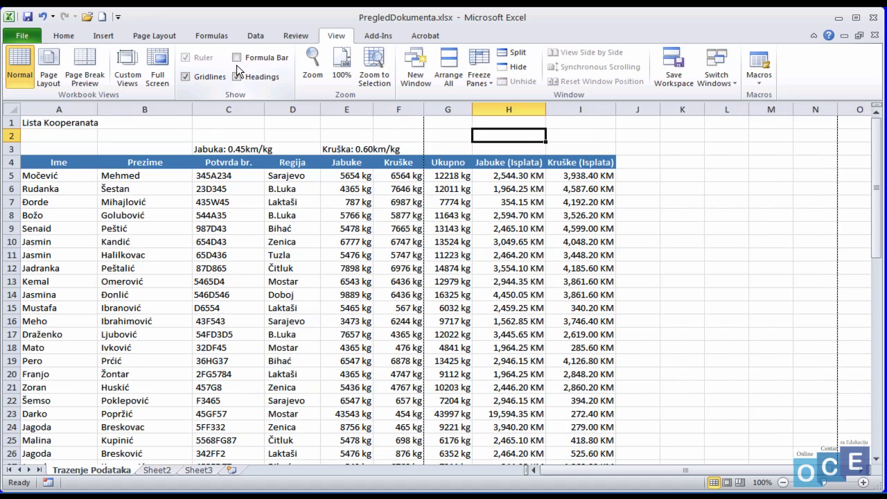
{"action": "left_click", "coordinate": [236, 58]}
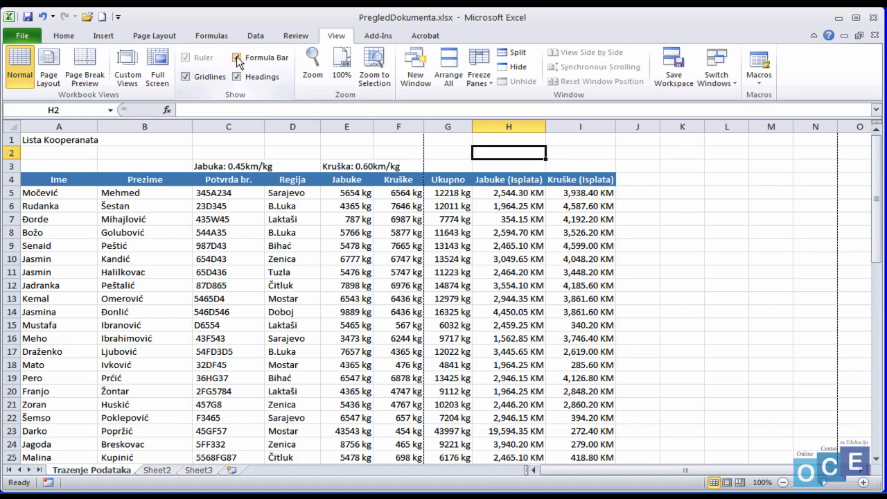
- Switch back to the Home ribbon
{"action": "left_click", "coordinate": [64, 36]}
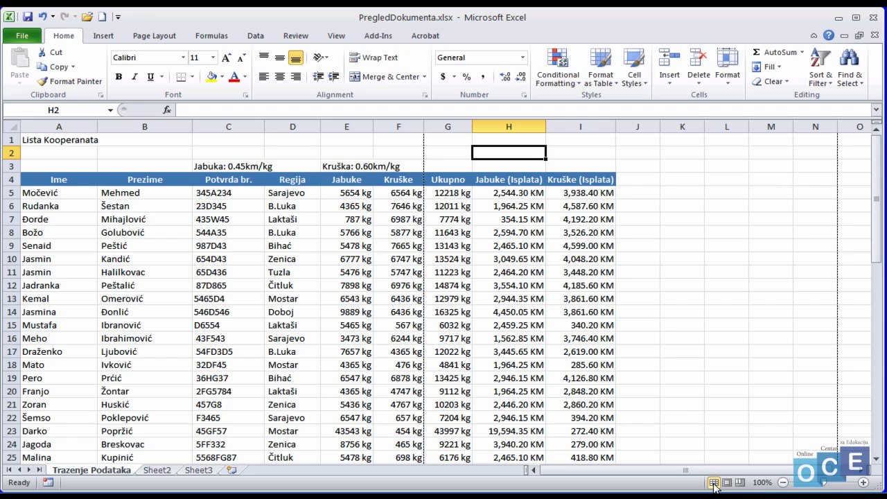
{"action": "left_click", "coordinate": [727, 482]}
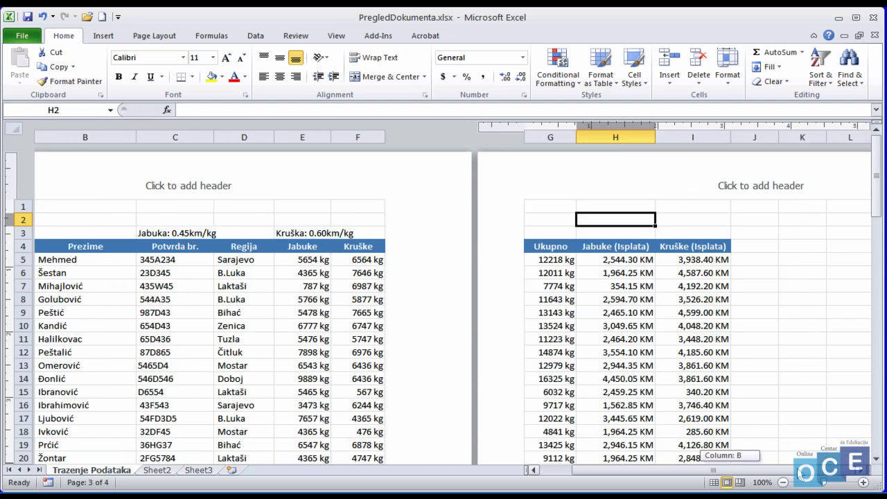
{"action": "left_click", "coordinate": [740, 484]}
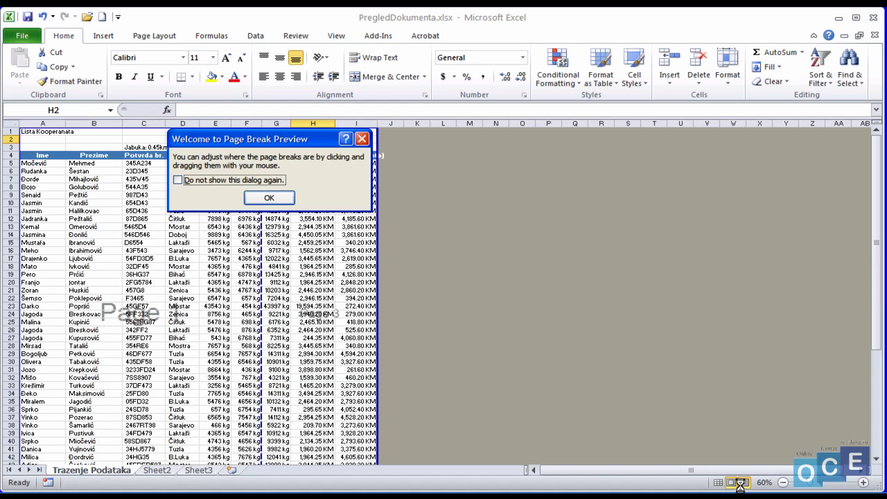
{"action": "left_click", "coordinate": [270, 198]}
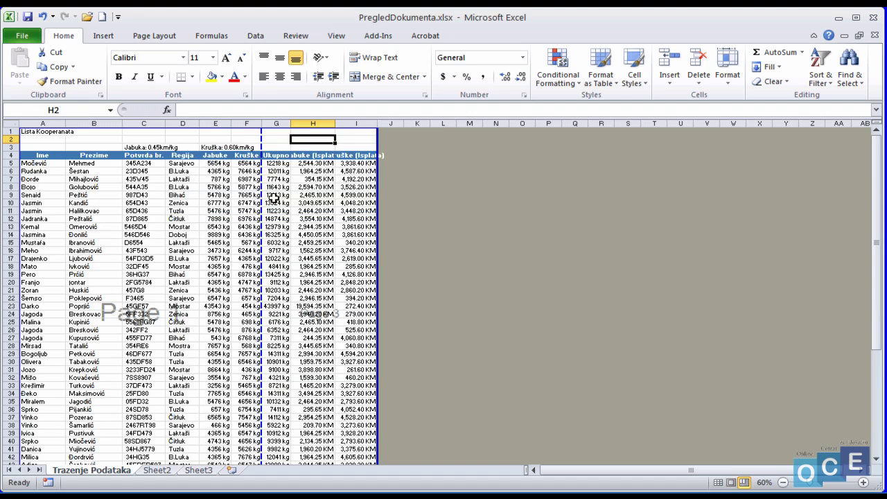
{"action": "left_click", "coordinate": [718, 483]}
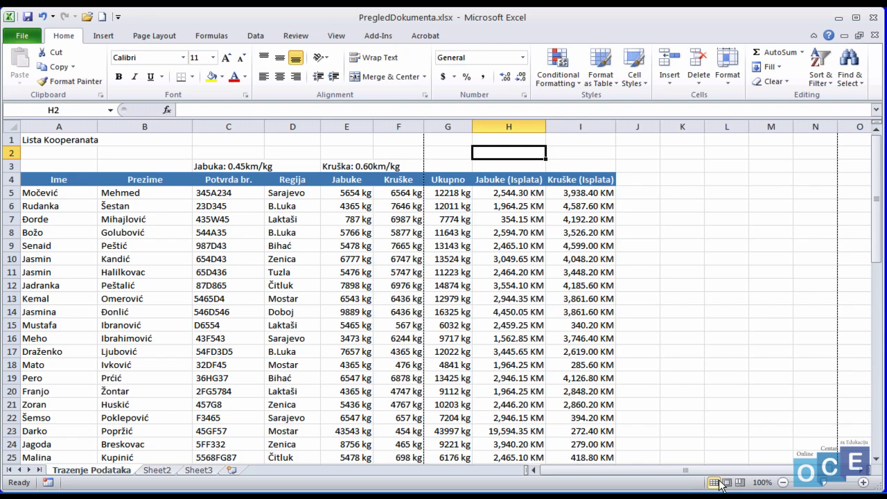